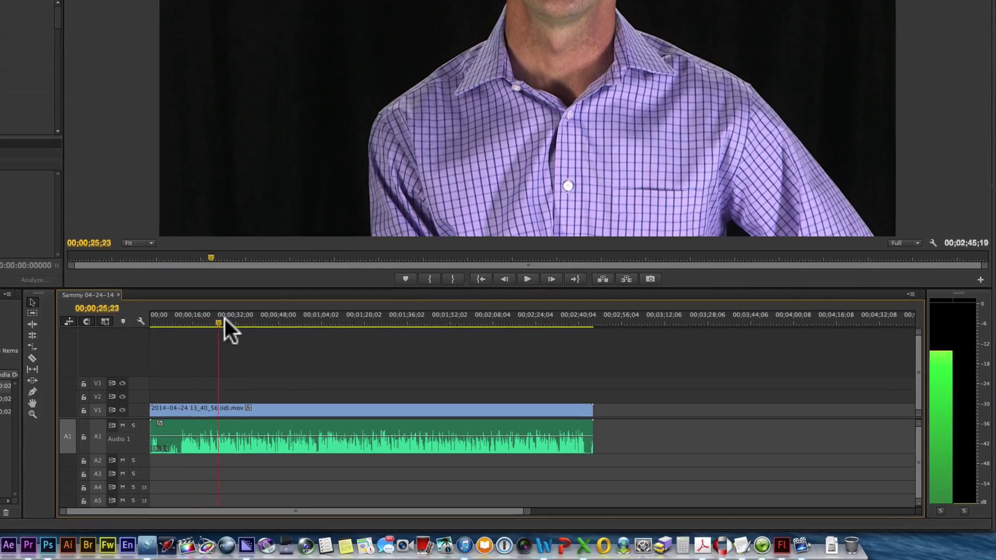
# Play the interview audio from about 34 seconds, then open the clip's audio channel settings.
pyautogui.moveTo(280, 343); pyautogui.dragTo(320, 343)
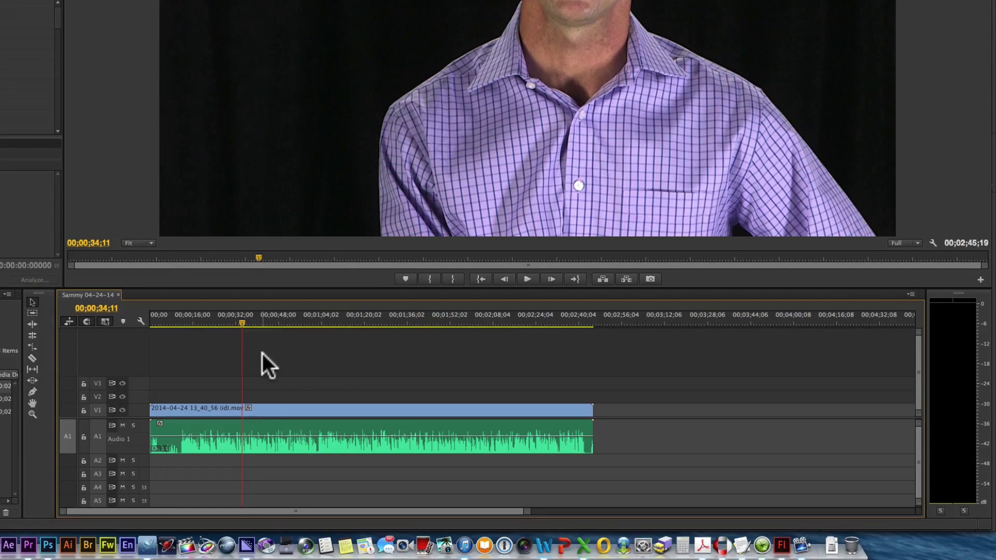
pyautogui.press('space')
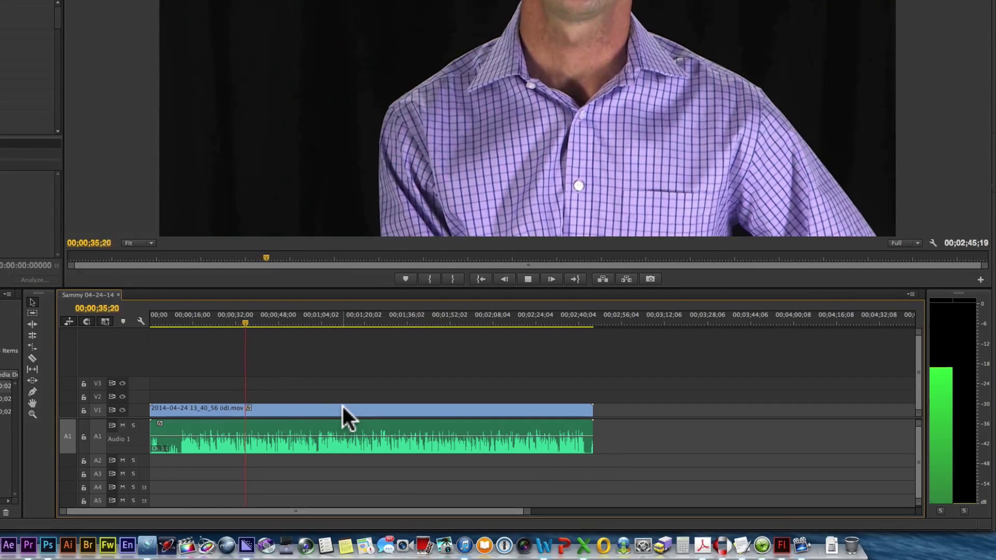
pyautogui.press('space')
pyautogui.rightClick(249, 438)
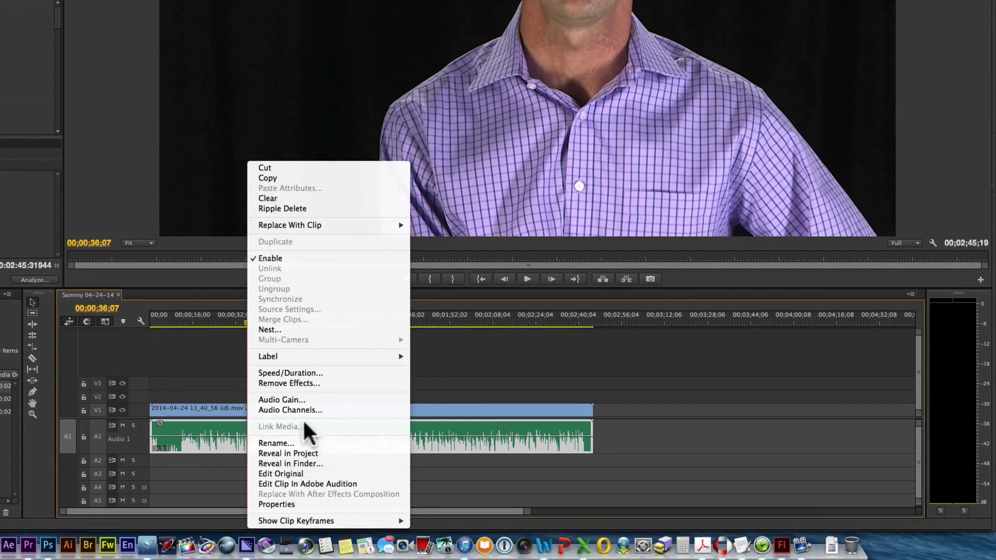
pyautogui.click(315, 411)
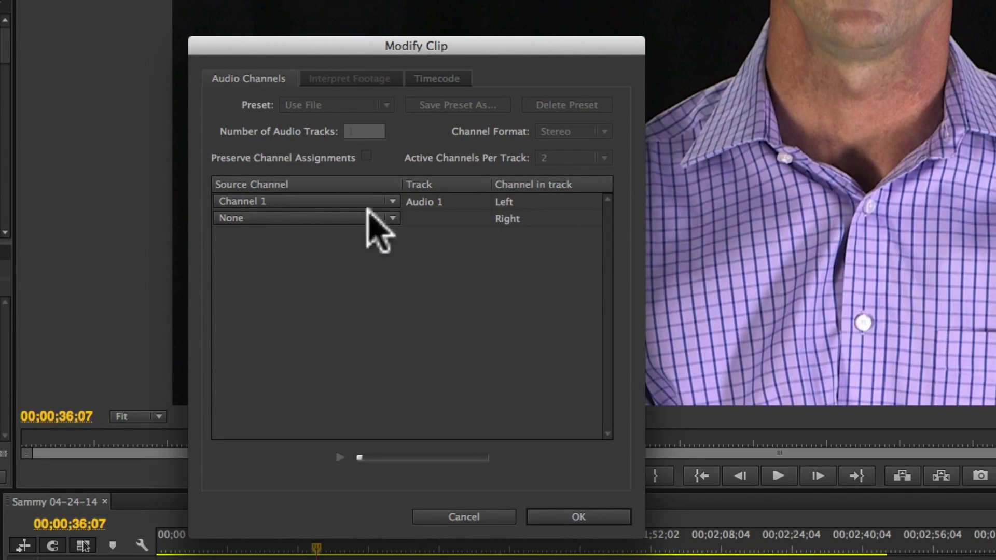
# Set the Right channel's source to Channel 1 in Modify Clip and apply it.
pyautogui.click(298, 218)
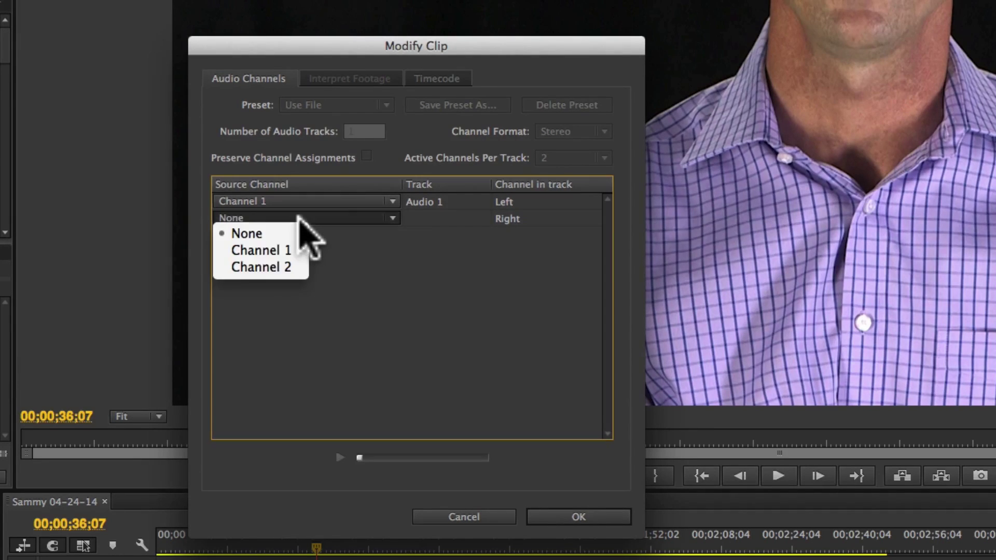
pyautogui.click(276, 250)
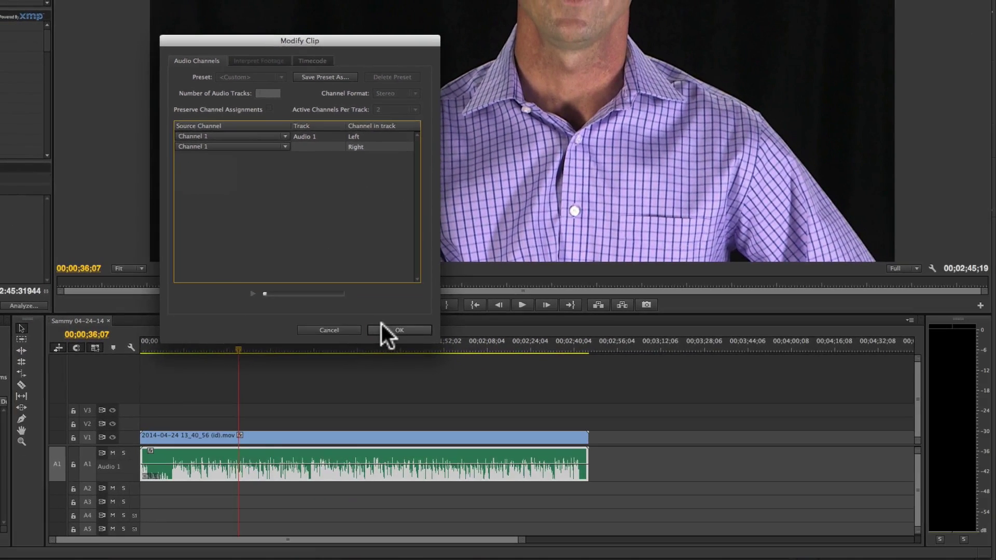
pyautogui.click(389, 331)
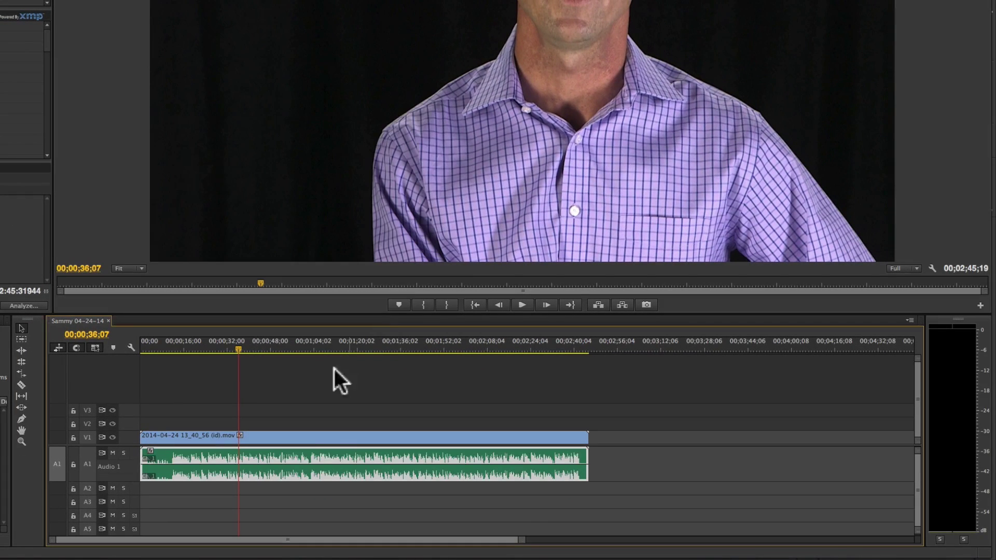
# Replay the audio from about 28 seconds to confirm both meters respond, then save the project.
pyautogui.click(218, 347)
pyautogui.press('space')
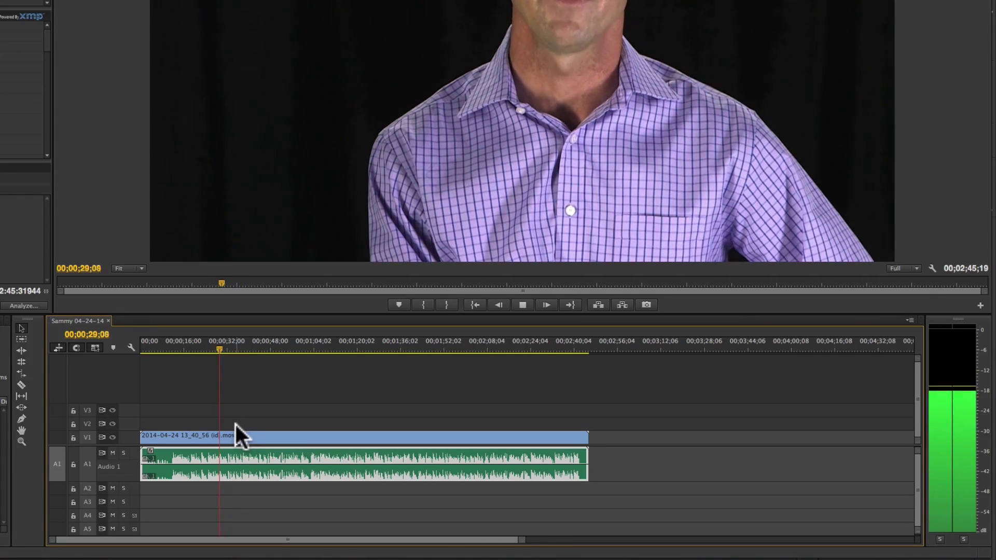
pyautogui.press('space')
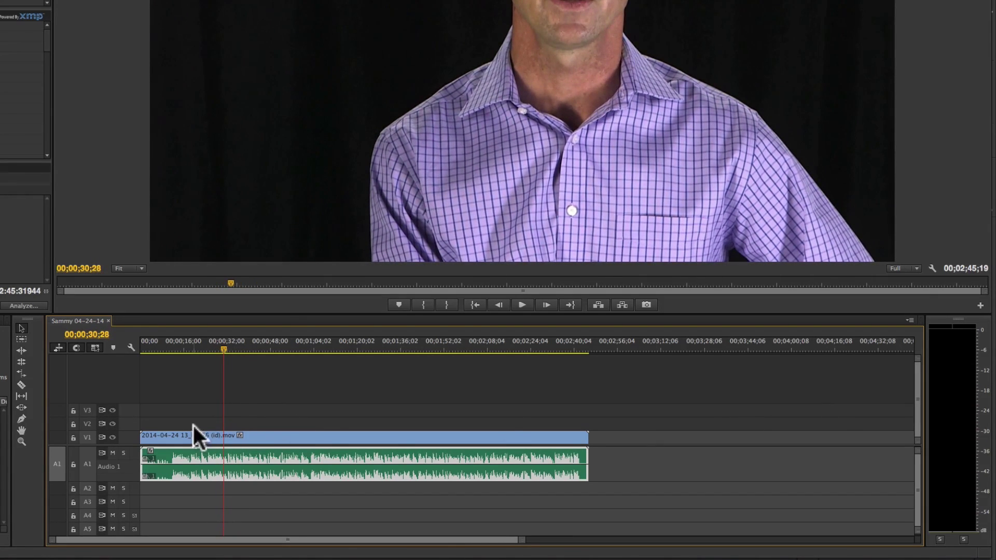
pyautogui.click(233, 391)
pyautogui.hotkey('ctrl', 's')
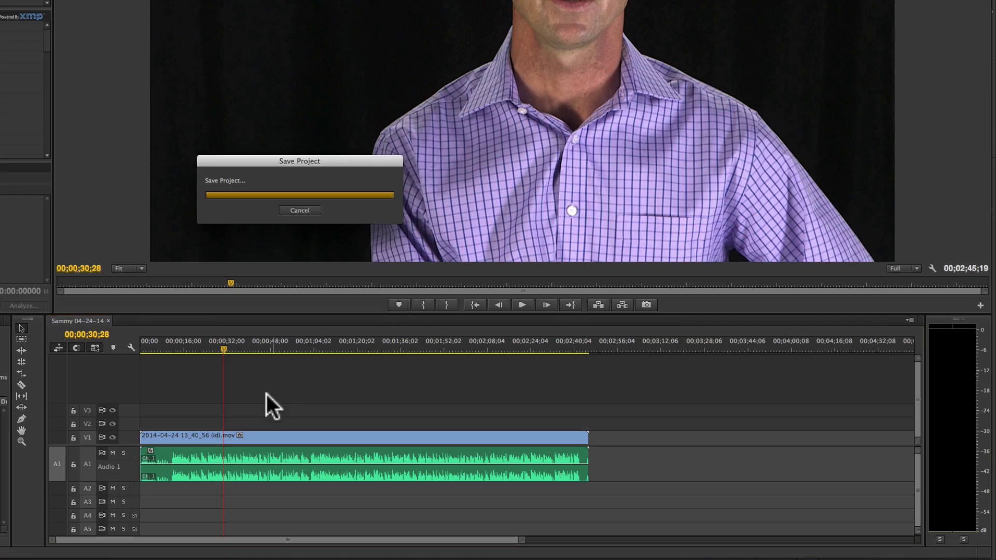